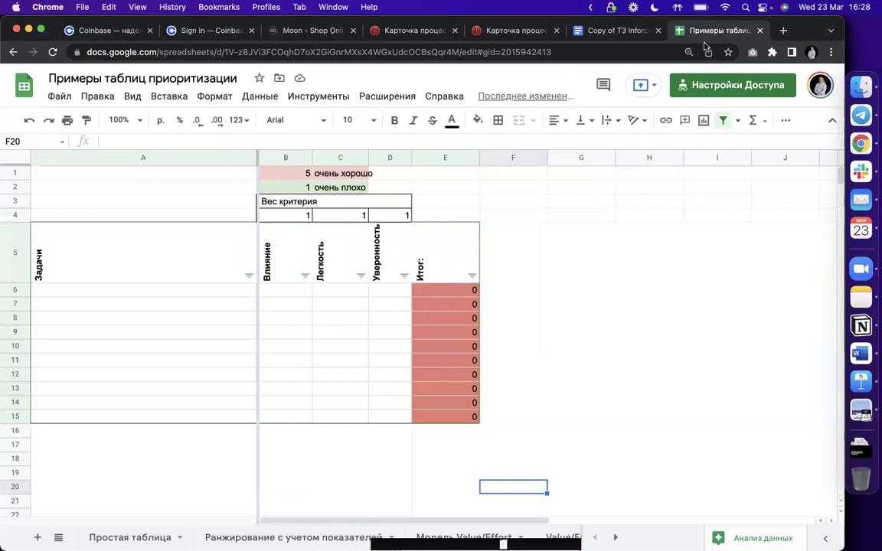
Move the prioritization spreadsheet into its own browser window and copy its sharing link.
{"action": "left_click_drag", "start_coordinate": [716, 31], "coordinate": [741, 79]}
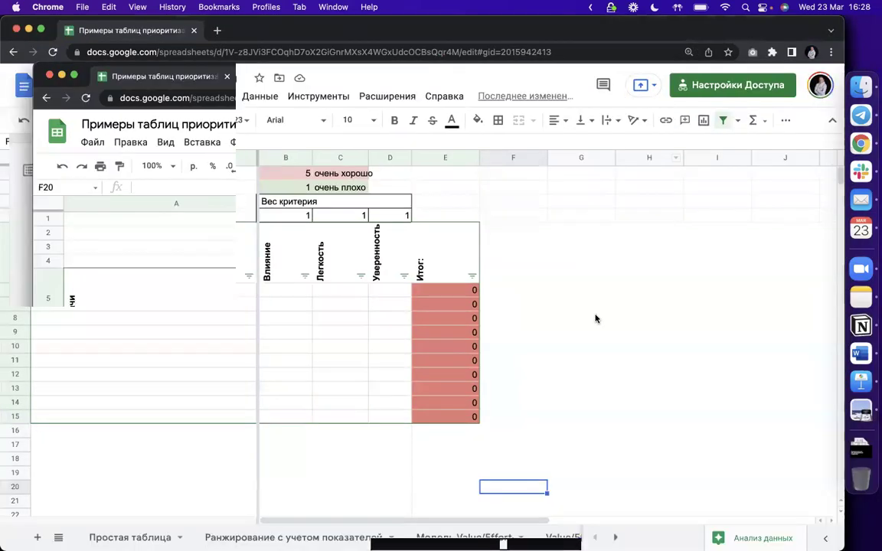
{"action": "left_click", "coordinate": [597, 318]}
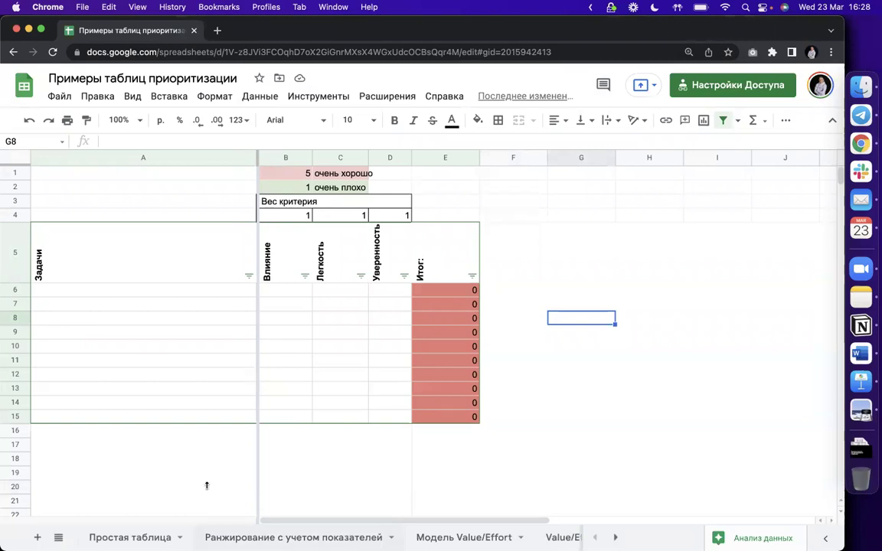
{"action": "left_click", "coordinate": [711, 87]}
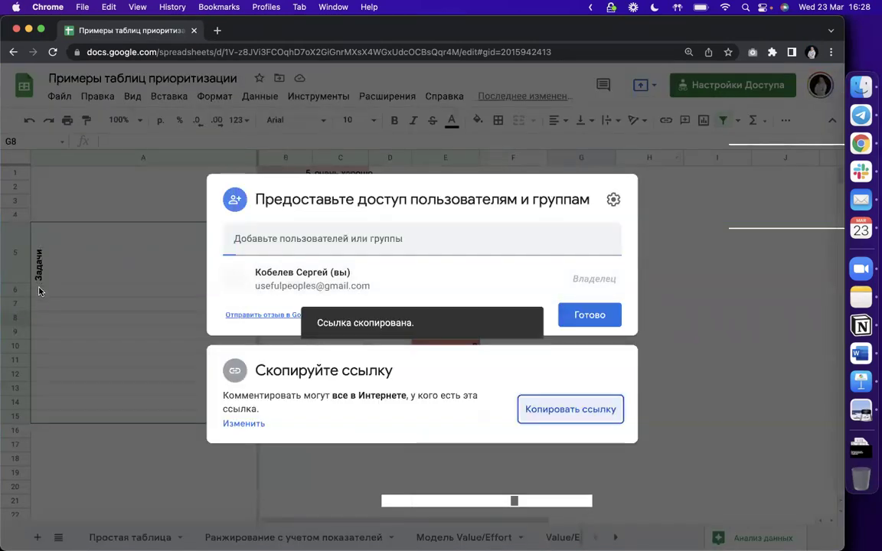
{"action": "key", "text": "Escape"}
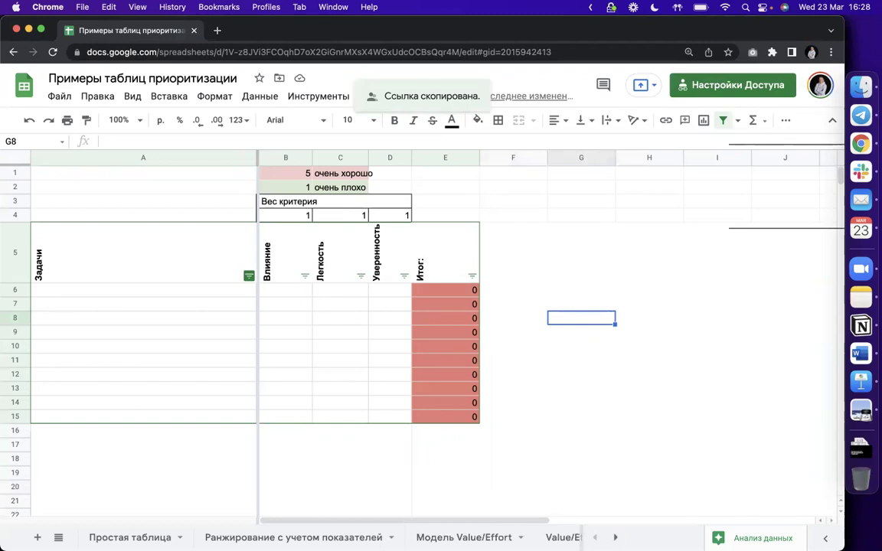
Select the empty task cells A6:A15 on the Практика sheet.
{"action": "left_click", "coordinate": [129, 538]}
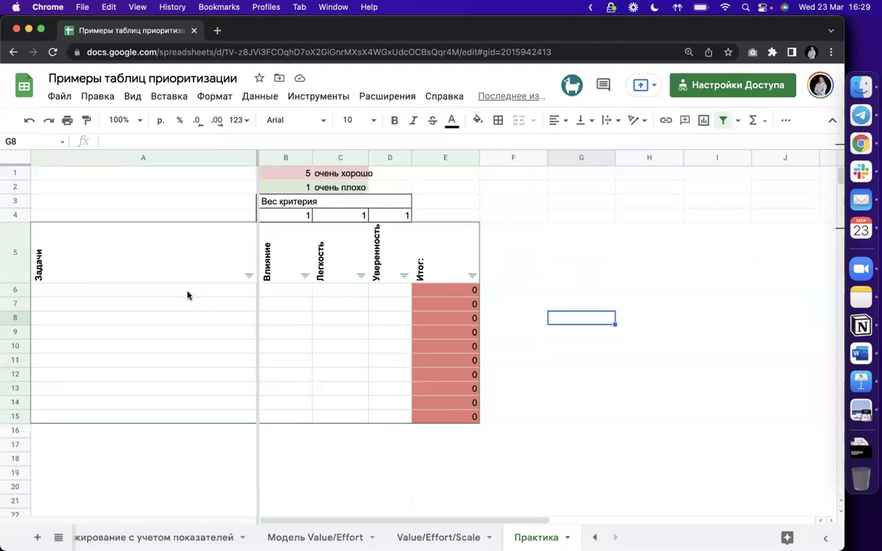
{"action": "left_click_drag", "start_coordinate": [143, 290], "coordinate": [143, 388]}
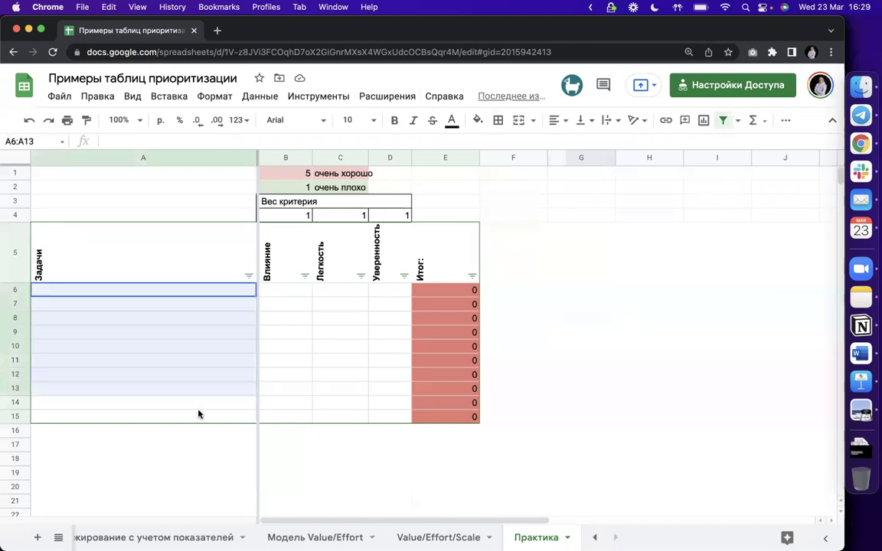
{"action": "left_click_drag", "start_coordinate": [198, 414], "coordinate": [198, 414]}
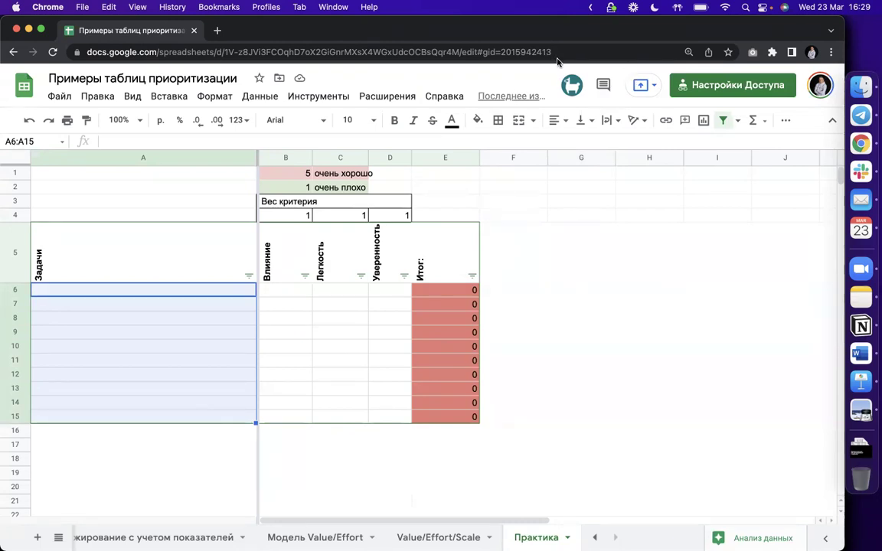
Examine the criteria headings Влияние, Легкость and Уверенность and the Итог formula in E6.
{"action": "left_click_drag", "start_coordinate": [306, 229], "coordinate": [383, 250]}
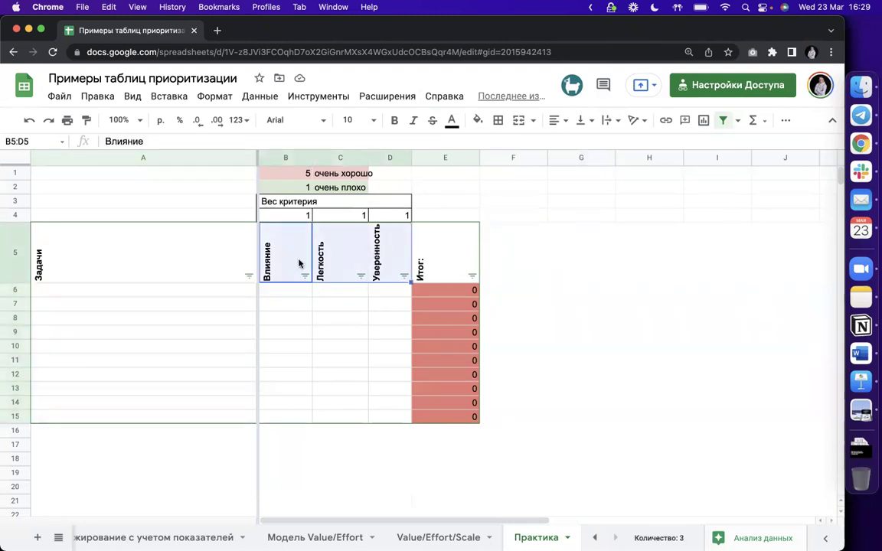
{"action": "key", "text": "Down"}
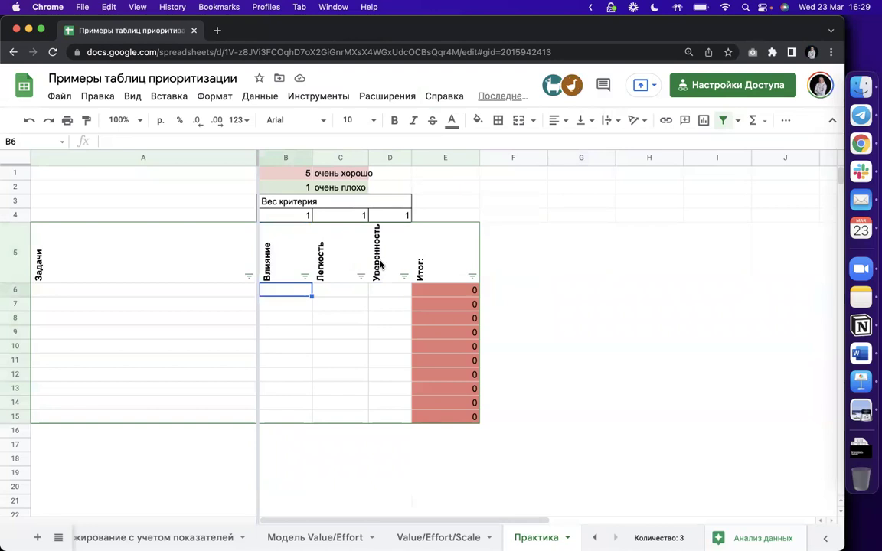
{"action": "key", "text": "Up"}
{"action": "key", "text": "Right"}
{"action": "key", "text": "Right"}
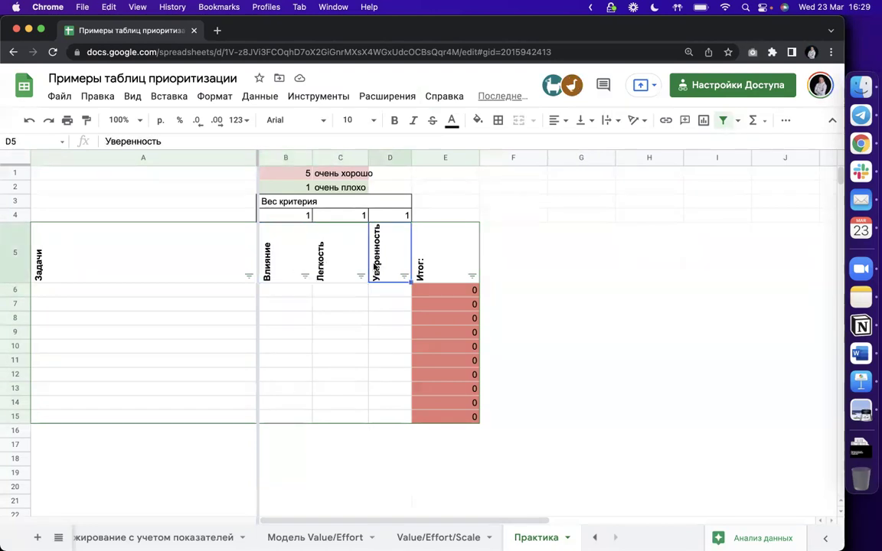
{"action": "key", "text": "Left"}
{"action": "key", "text": "Left"}
{"action": "key", "text": "Right"}
{"action": "key", "text": "Right"}
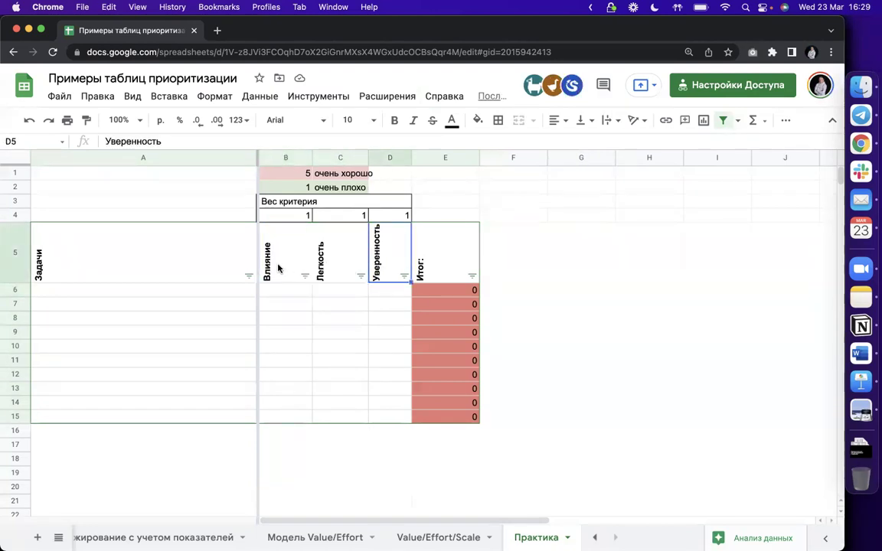
{"action": "key", "text": "Left"}
{"action": "key", "text": "Left"}
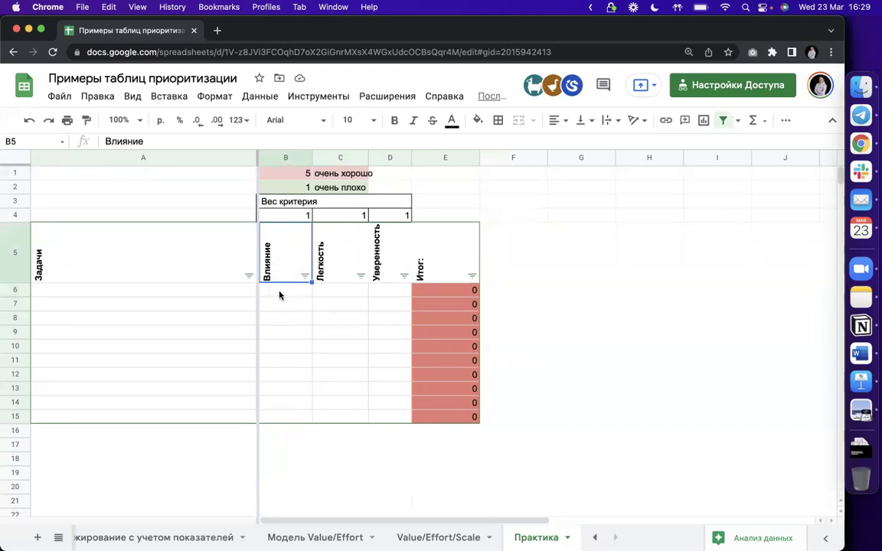
{"action": "key", "text": "Down"}
{"action": "key", "text": "Right"}
{"action": "key", "text": "Right"}
{"action": "key", "text": "Right"}
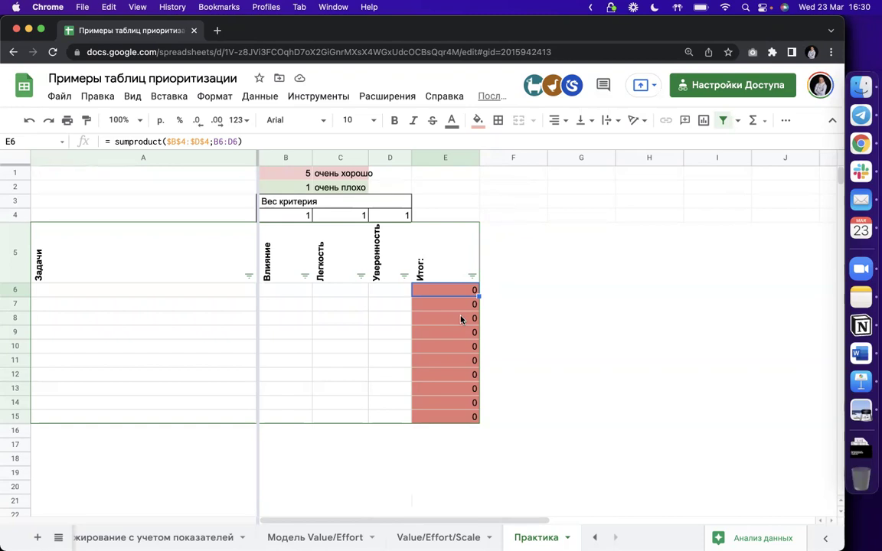
Copy the customer journey map, CRM-system and fundraising service description tasks from the Простая таблица sheet into A6:A8 of Практика.
{"action": "scroll", "coordinate": [306, 538], "scroll_direction": "left", "scroll_amount": 5}
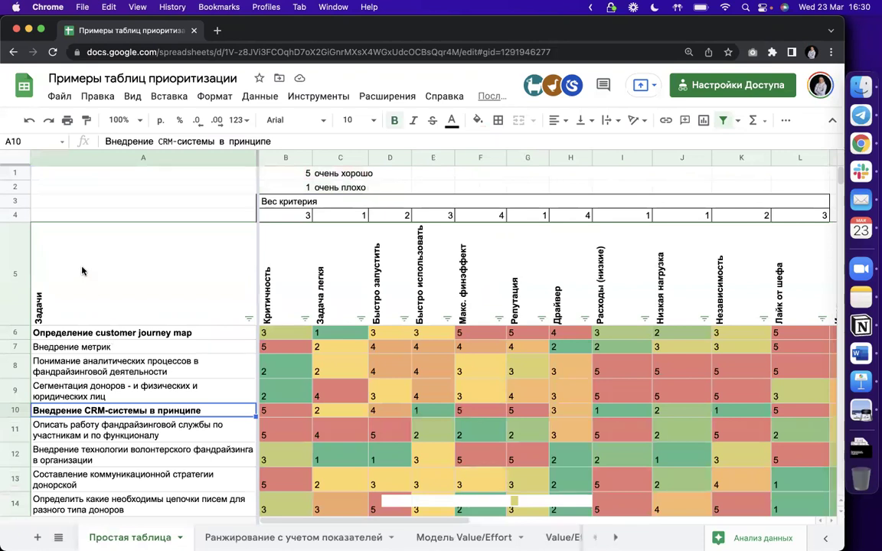
{"action": "scroll", "coordinate": [83, 270], "scroll_direction": "down", "scroll_amount": 2}
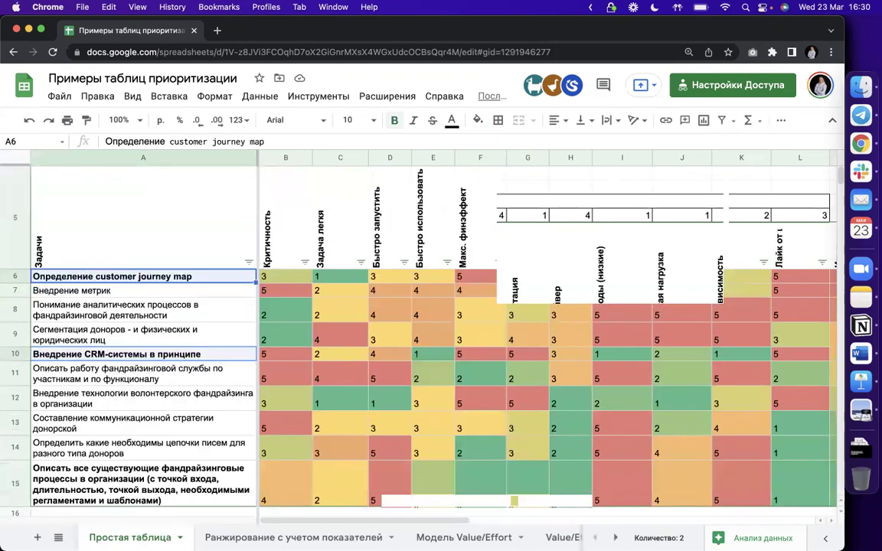
{"action": "scroll", "coordinate": [112, 203], "scroll_direction": "down", "scroll_amount": 2}
{"action": "scroll", "coordinate": [123, 253], "scroll_direction": "down", "scroll_amount": 1}
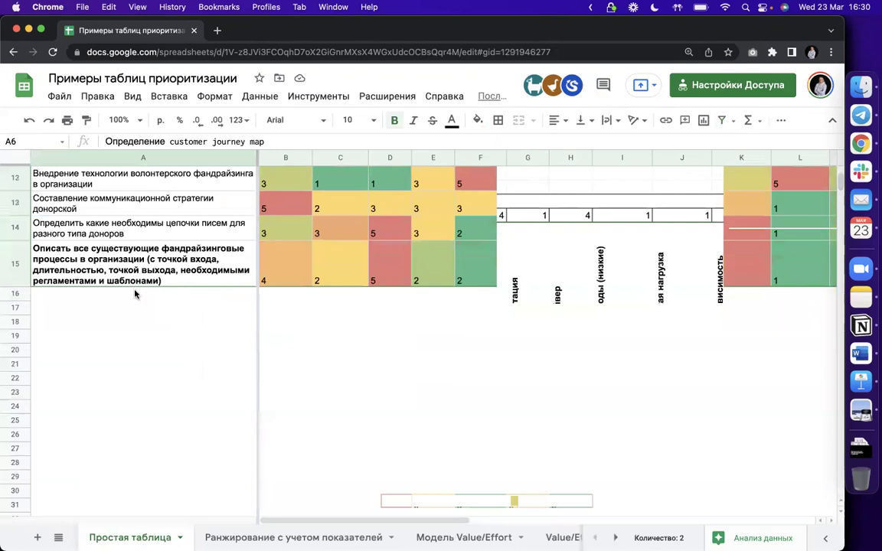
{"action": "scroll", "coordinate": [134, 294], "scroll_direction": "up", "scroll_amount": 2}
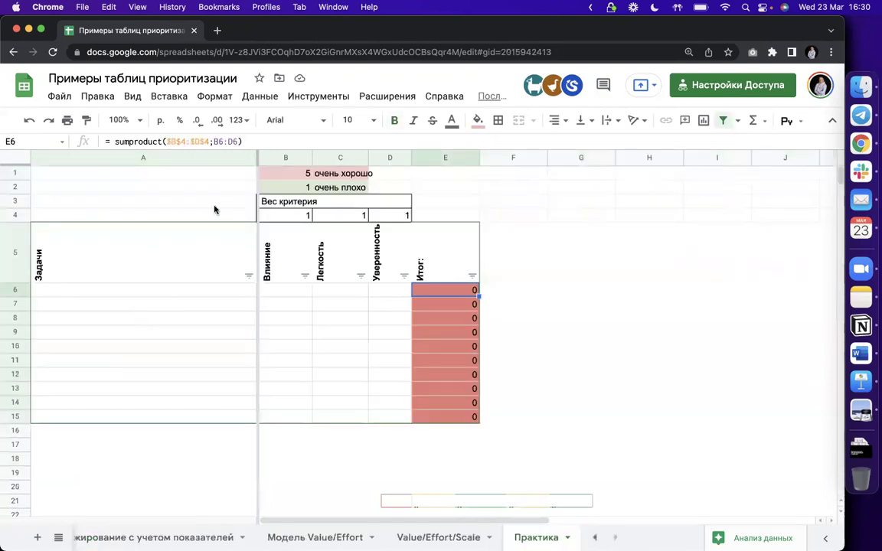
{"action": "key", "text": "Left"}
{"action": "key", "text": "Left"}
{"action": "key", "text": "Left"}
{"action": "key", "text": "Left"}
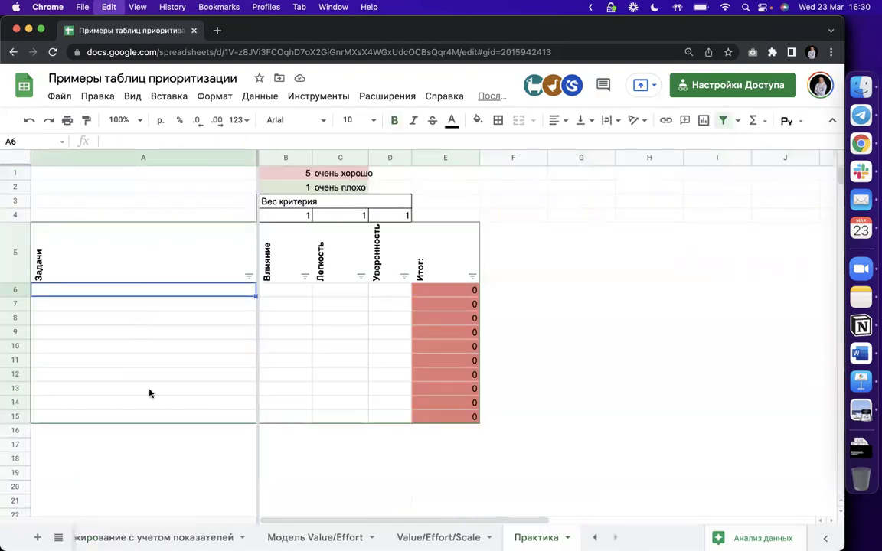
{"action": "type", "text": "Определение customer journey map Внедрение CRM-системы в принципе Описать работу фандрайзинговой службы по участникам и по функционалу"}
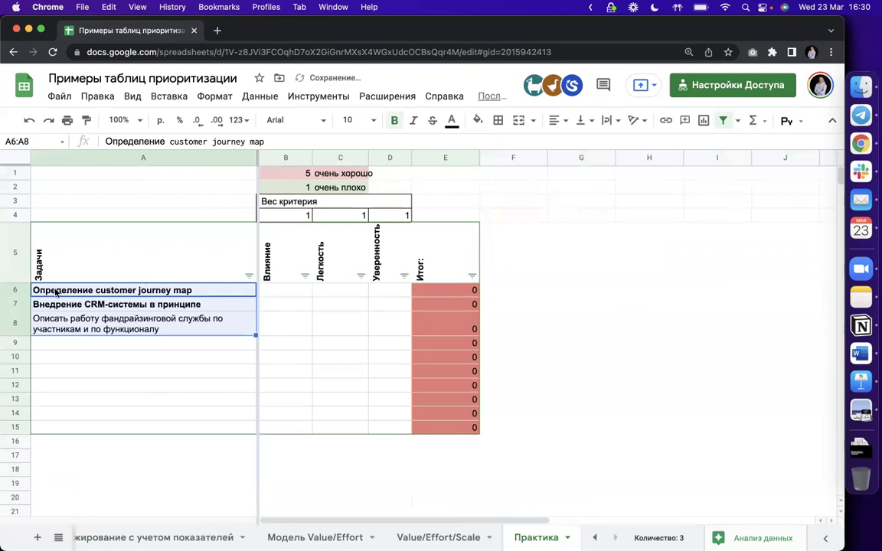
Remove the bold formatting from the pasted tasks in A6:A8.
{"action": "key", "text": "super+b"}
{"action": "key", "text": "Down"}
{"action": "key", "text": "Down"}
{"action": "key", "text": "Down"}
{"action": "key", "text": "Down"}
{"action": "key", "text": "Down"}
{"action": "key", "text": "Down"}
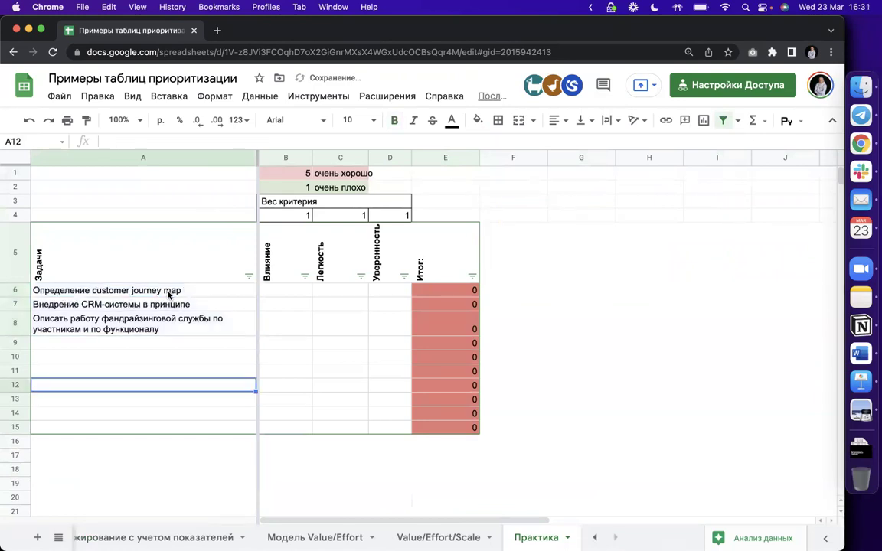
Rate the task Определение customer journey map with 5 for Влияние, 2 for Легкость and 5 for Уверенность.
{"action": "left_click", "coordinate": [169, 294]}
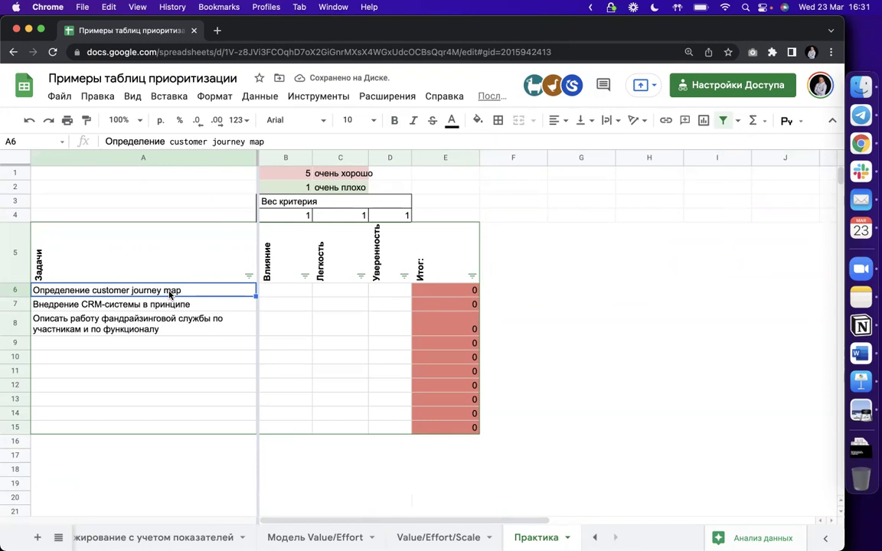
{"action": "left_click", "coordinate": [265, 291]}
{"action": "left_click", "coordinate": [130, 292]}
{"action": "left_click", "coordinate": [273, 294]}
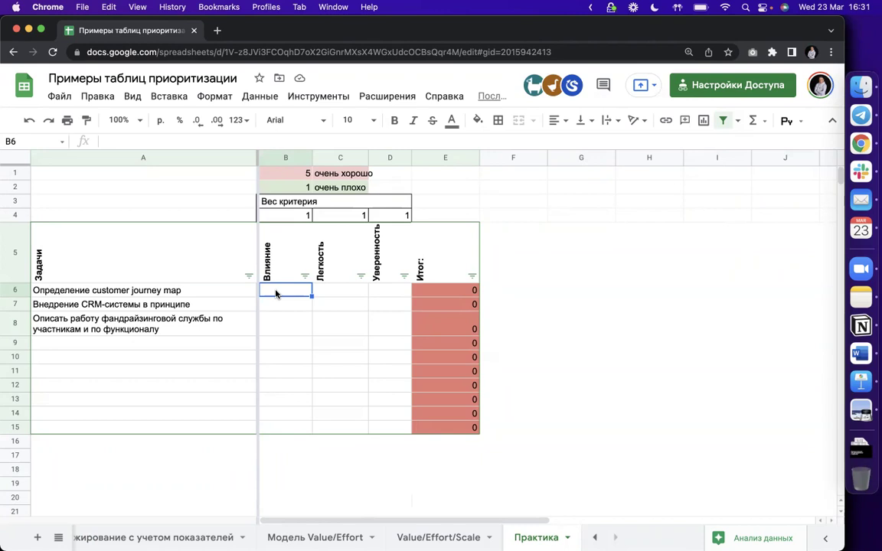
{"action": "type", "text": "5"}
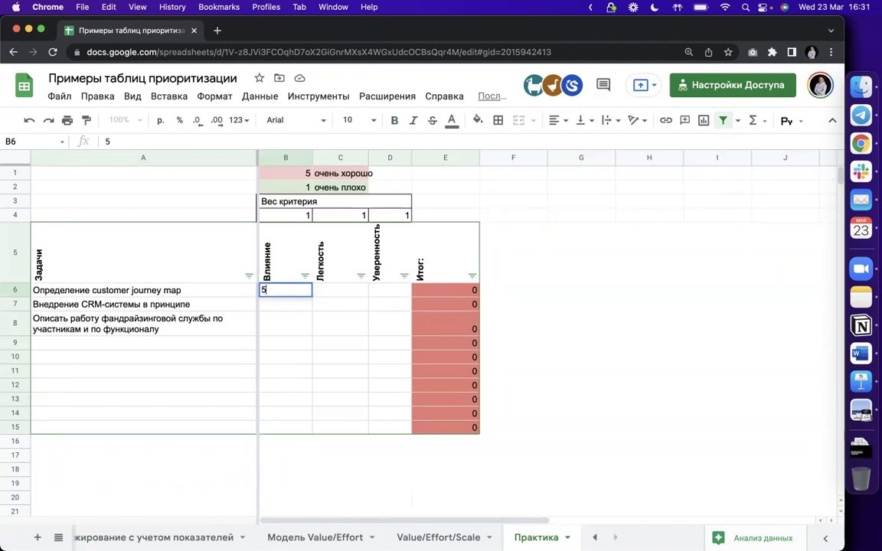
{"action": "key", "text": "Tab"}
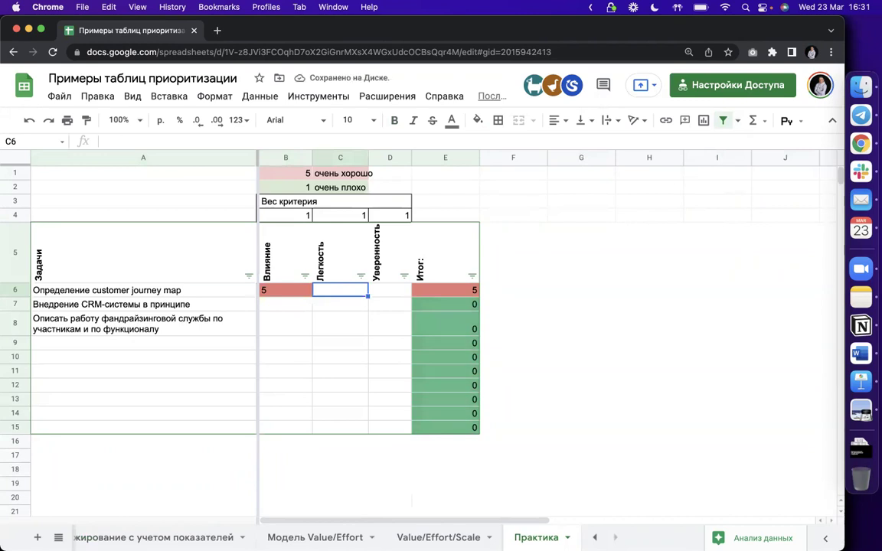
{"action": "type", "text": "2"}
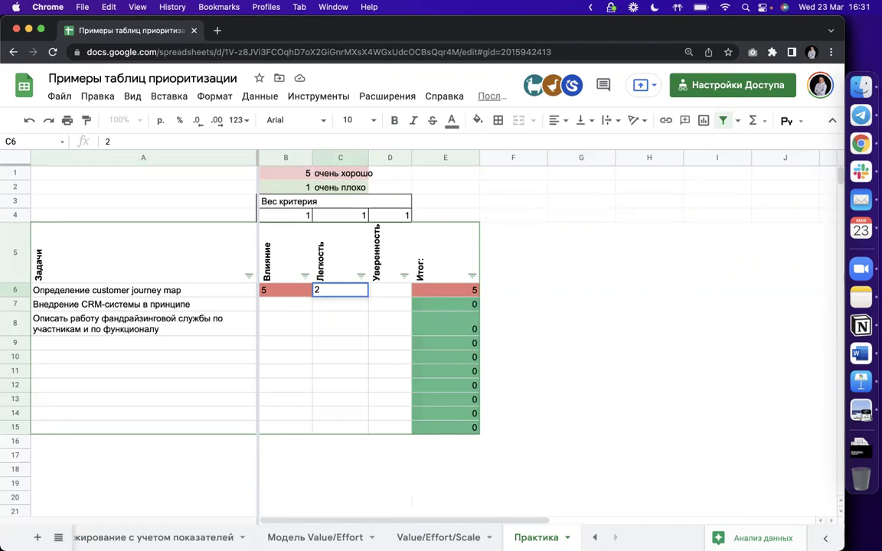
{"action": "key", "text": "Tab"}
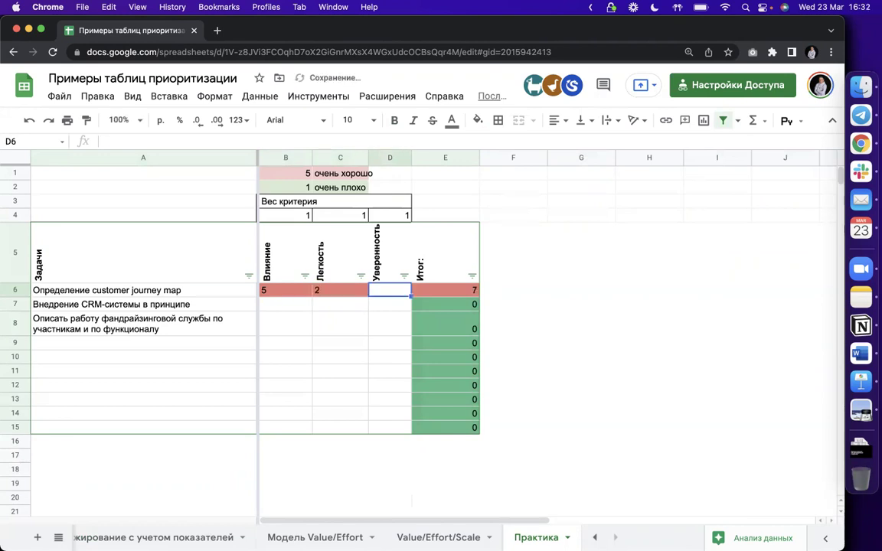
{"action": "type", "text": "5"}
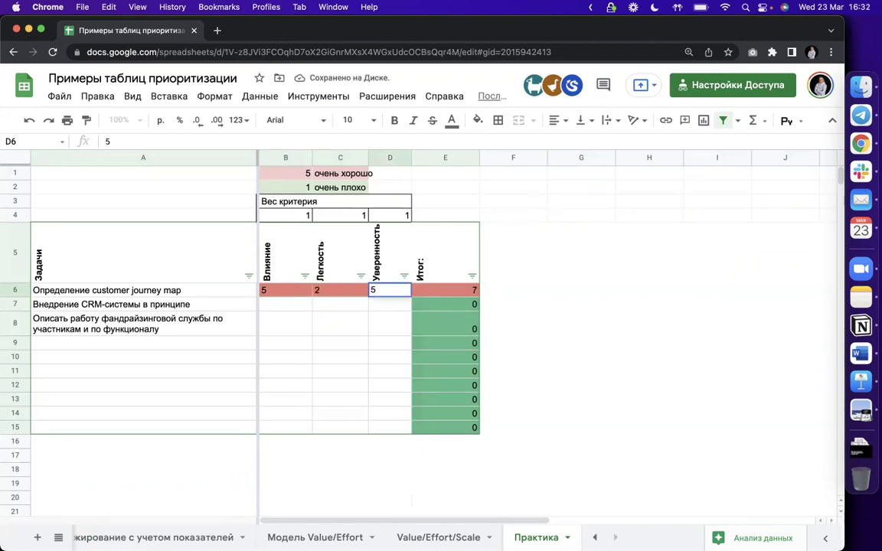
{"action": "key", "text": "Return"}
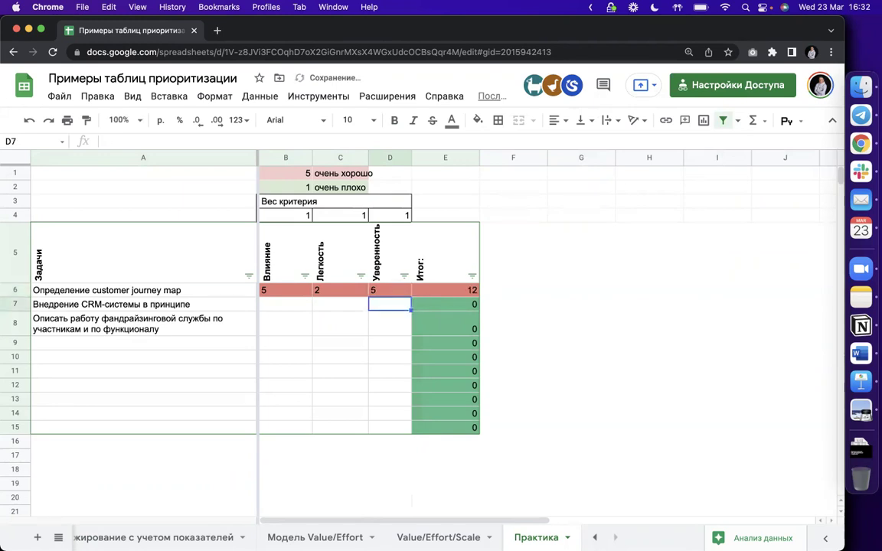
Enter Легкость ratings of 3 for the CRM-system task in C7 and 4 for the fundraising service task in C8.
{"action": "left_click", "coordinate": [286, 290]}
{"action": "left_click", "coordinate": [390, 291]}
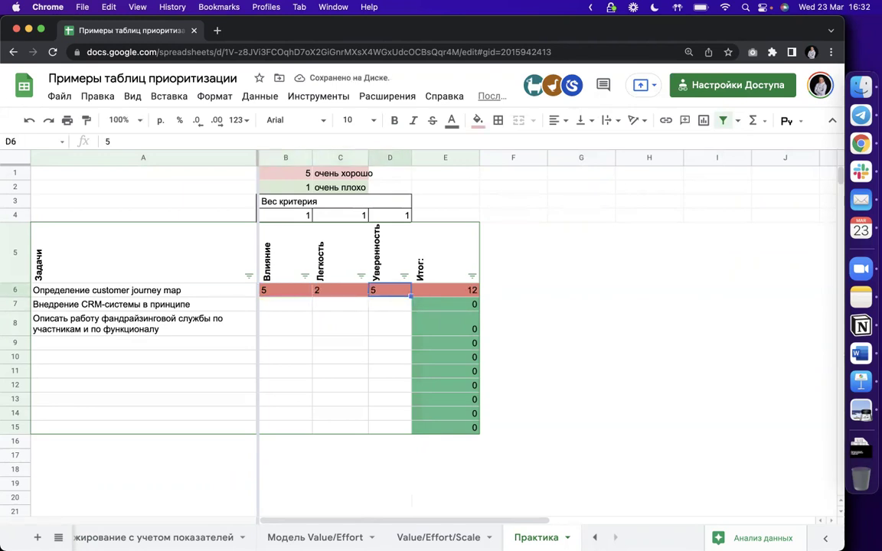
{"action": "left_click", "coordinate": [339, 290]}
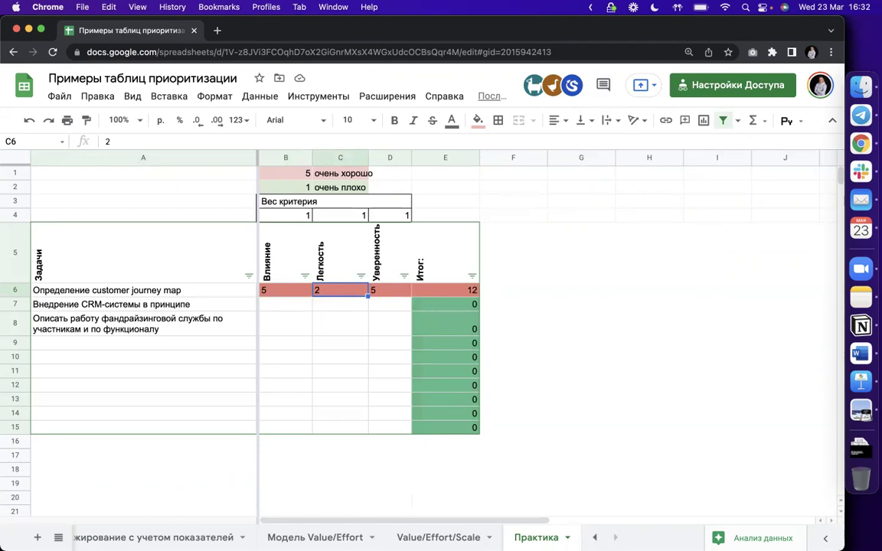
{"action": "left_click", "coordinate": [340, 304]}
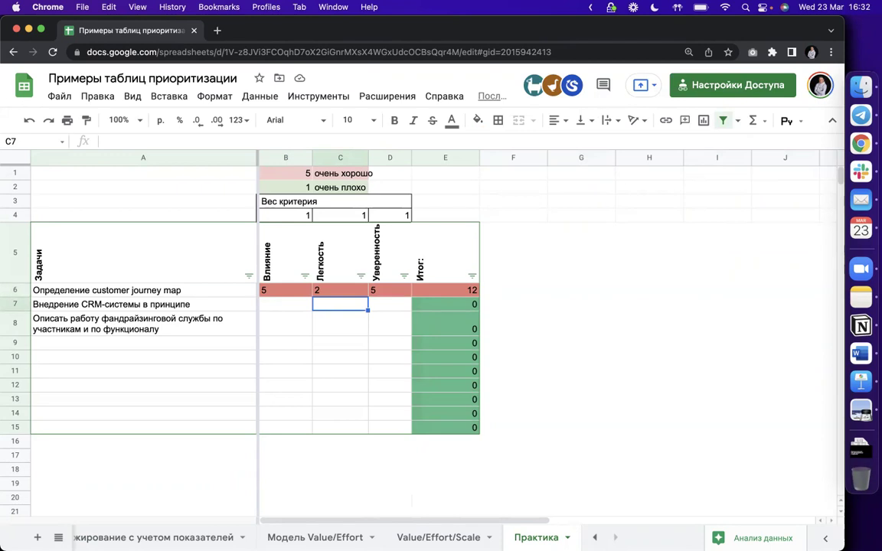
{"action": "type", "text": "3"}
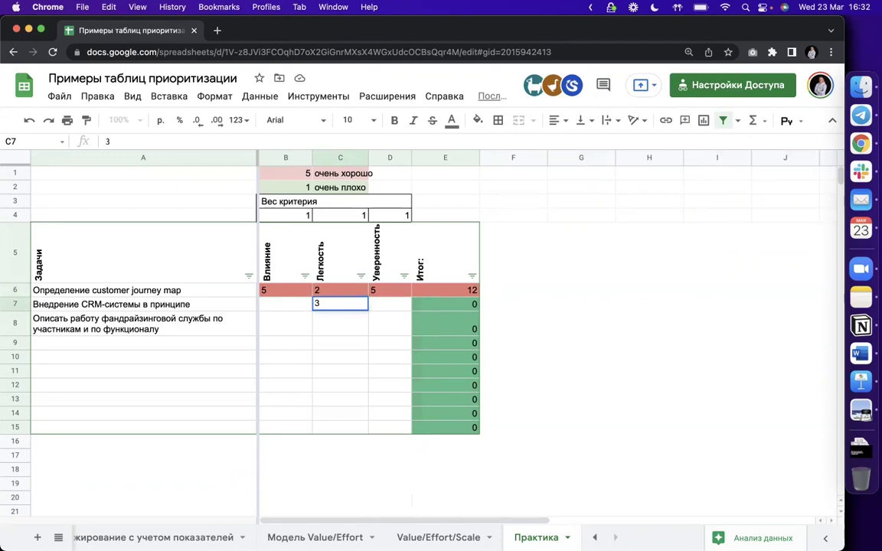
{"action": "key", "text": "Return"}
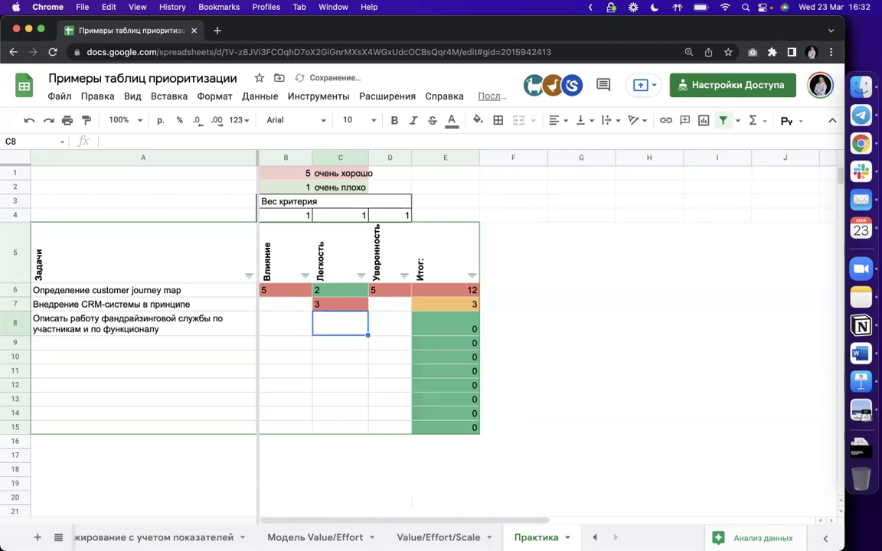
{"action": "type", "text": "4"}
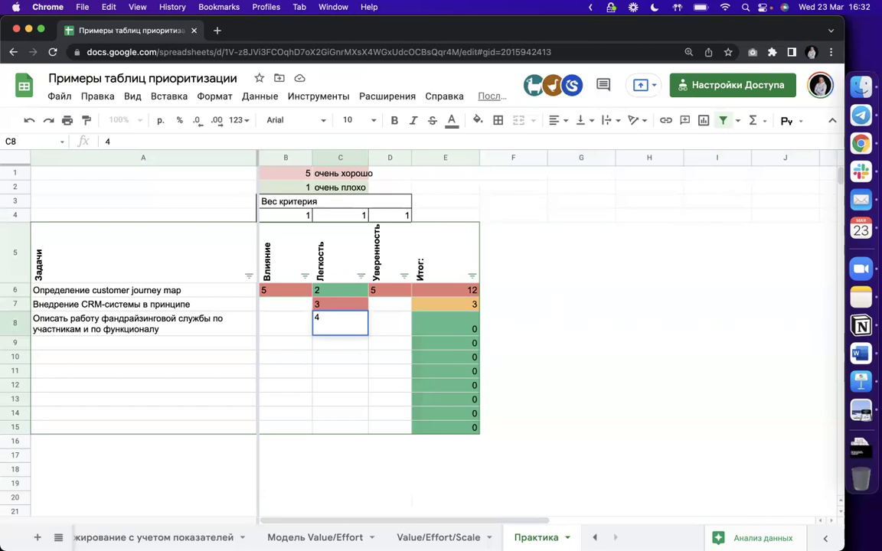
{"action": "left_click", "coordinate": [274, 324]}
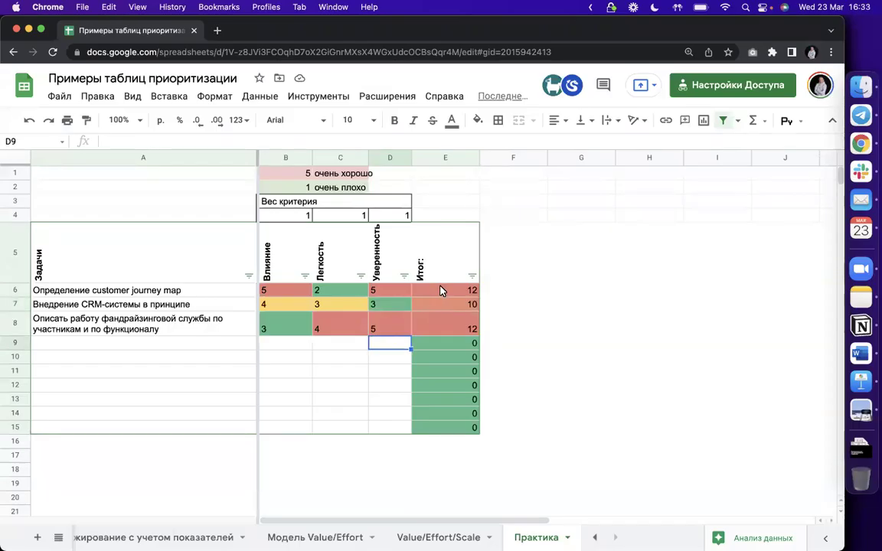
Review the Итог scores of the three tasks in E6:E8 against the Влияние, Легкость and Уверенность criteria on the Практика sheet.
{"action": "left_click", "coordinate": [441, 291]}
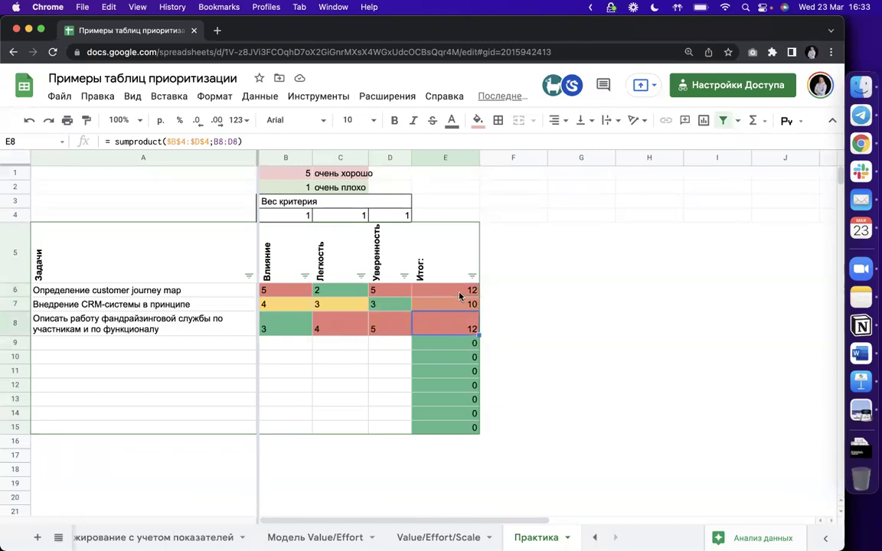
{"action": "left_click", "coordinate": [460, 326]}
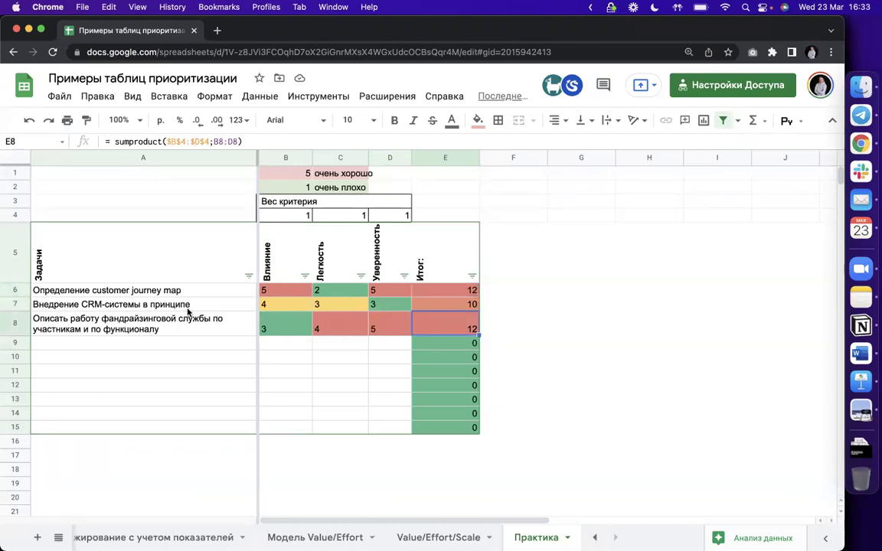
{"action": "left_click", "coordinate": [120, 296]}
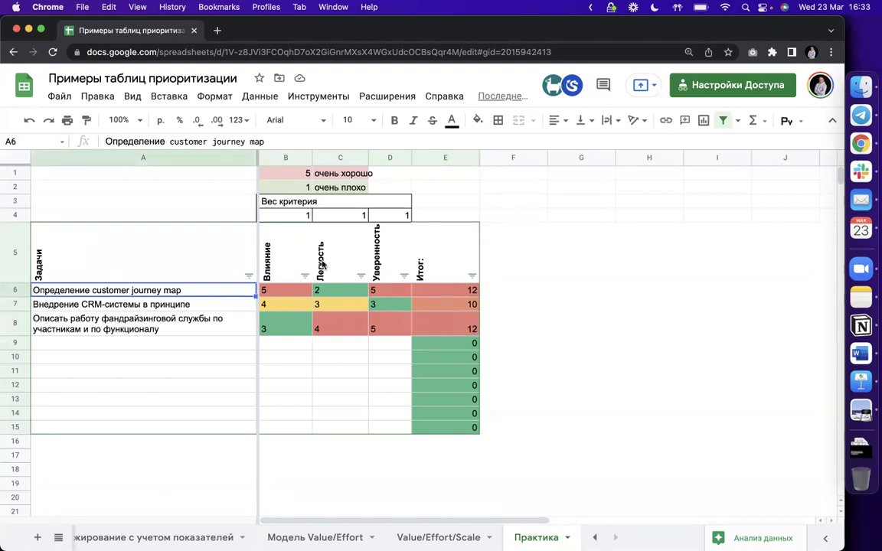
{"action": "left_click_drag", "start_coordinate": [291, 239], "coordinate": [381, 265]}
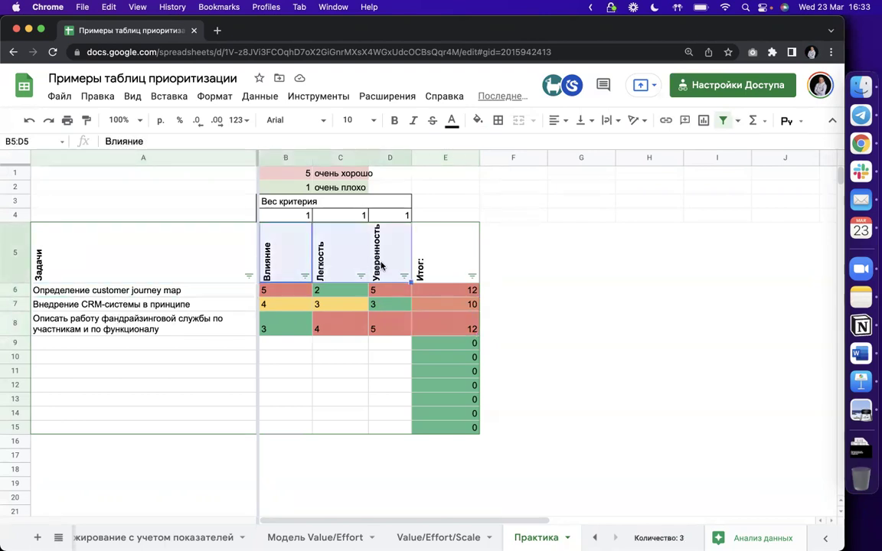
{"action": "left_click", "coordinate": [134, 310]}
{"action": "left_click", "coordinate": [290, 270]}
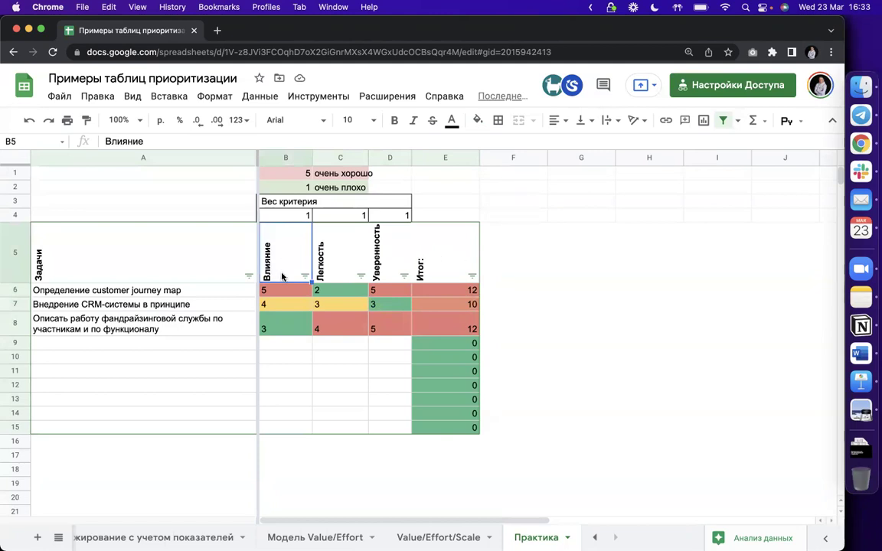
Compare the criteria headings in row 5 of the Простая таблица sheet with the three criteria headings on the Практика sheet.
{"action": "scroll", "coordinate": [344, 537], "scroll_direction": "left", "scroll_amount": 3}
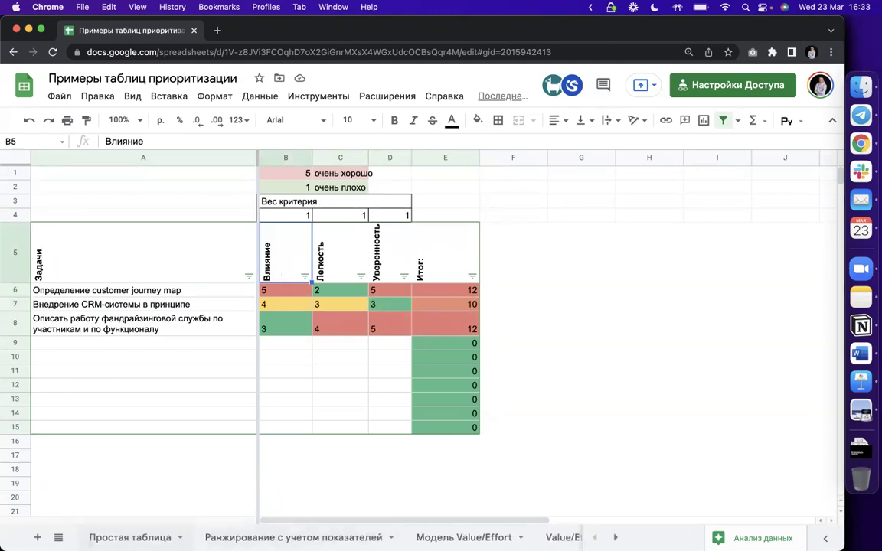
{"action": "left_click", "coordinate": [130, 537]}
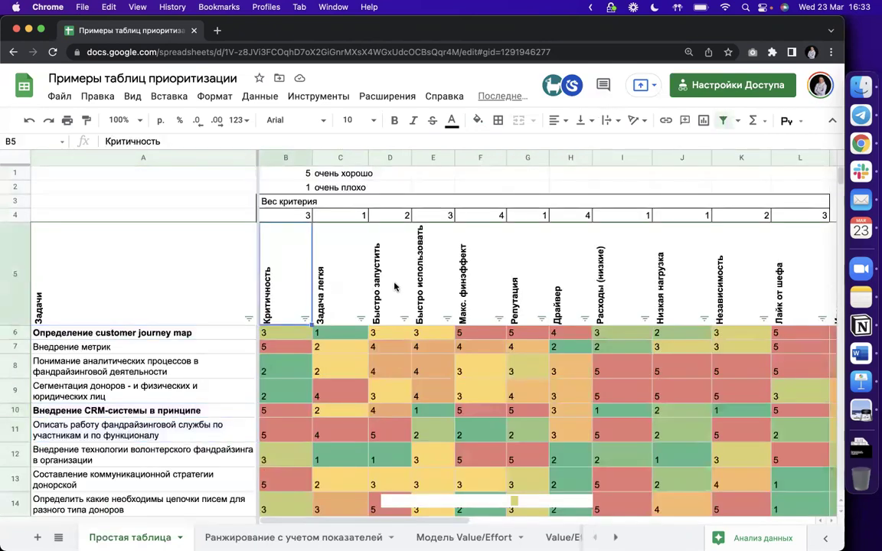
{"action": "key", "text": "Right"}
{"action": "left_click", "coordinate": [563, 291]}
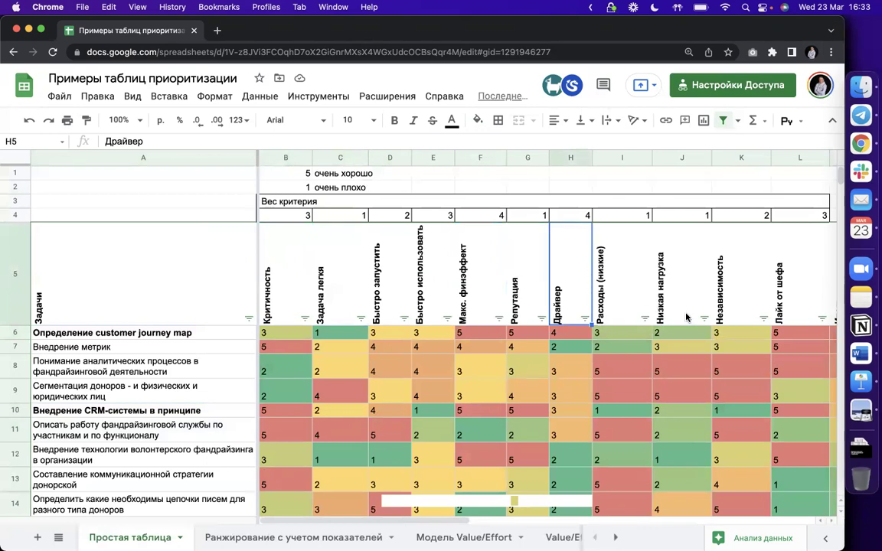
{"action": "left_click", "coordinate": [727, 317]}
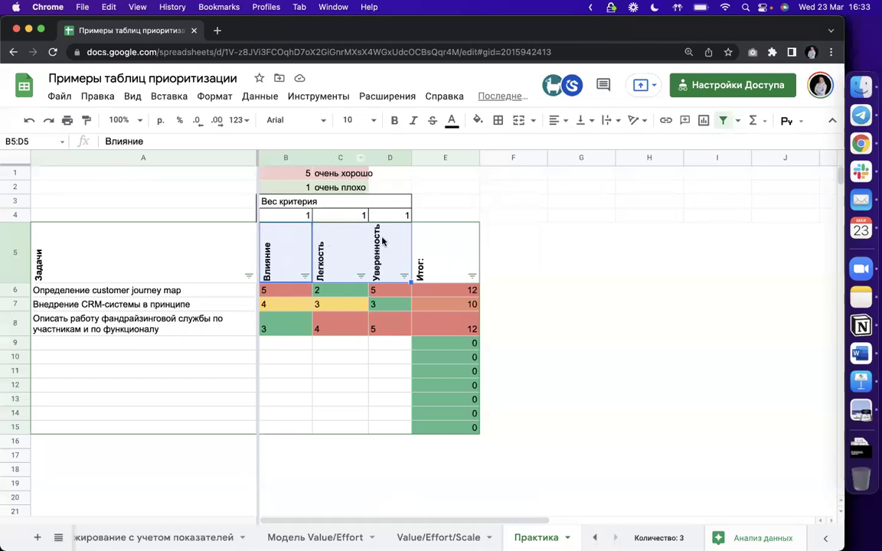
{"action": "left_click", "coordinate": [331, 257]}
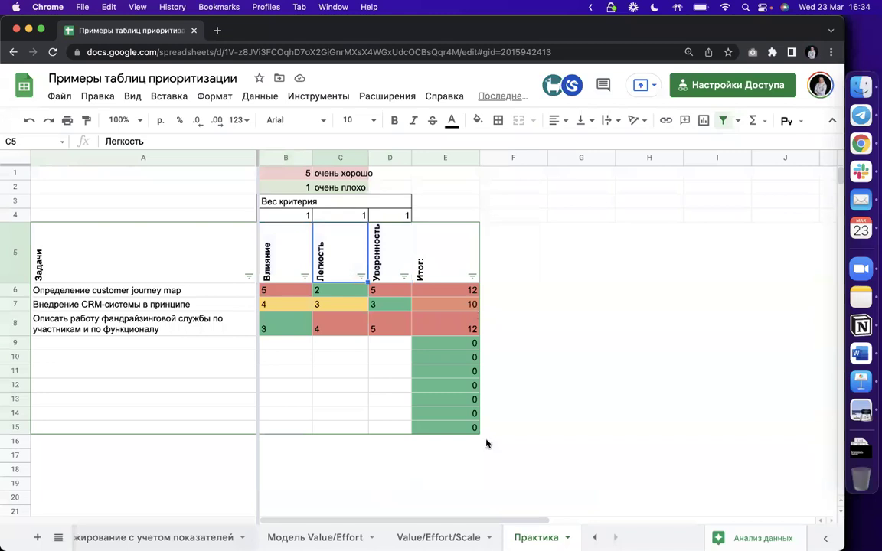
Examine the Impact, Effort and Confidence criteria, their rating scales and weights on the Модель Value/Effort sheet.
{"action": "left_click", "coordinate": [315, 537]}
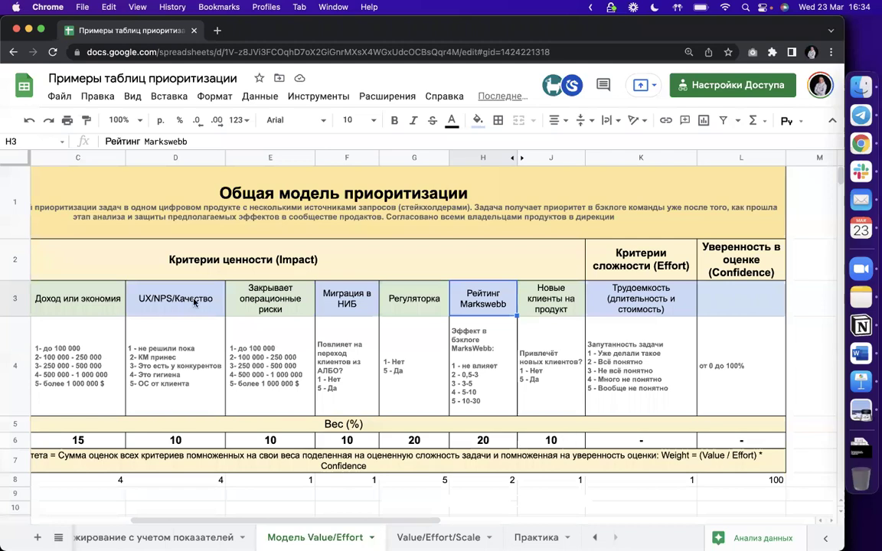
{"action": "key", "text": "Down"}
{"action": "key", "text": "Down"}
{"action": "key", "text": "Down"}
{"action": "scroll", "coordinate": [193, 302], "scroll_direction": "left", "scroll_amount": 3}
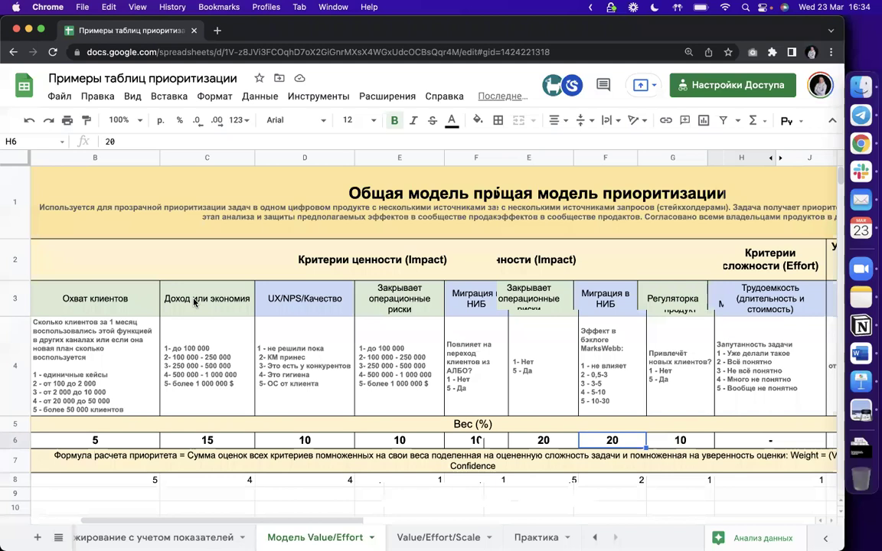
{"action": "left_click", "coordinate": [170, 318]}
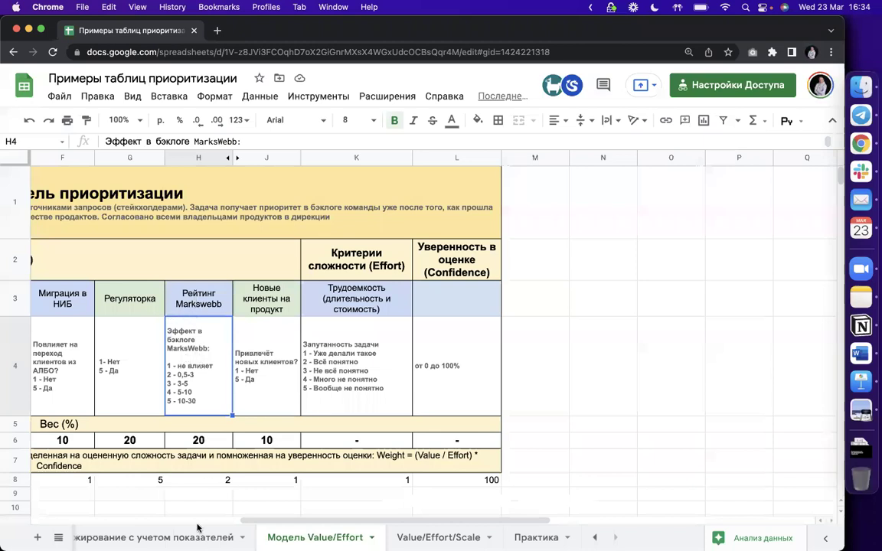
{"action": "key", "text": "shift+Up"}
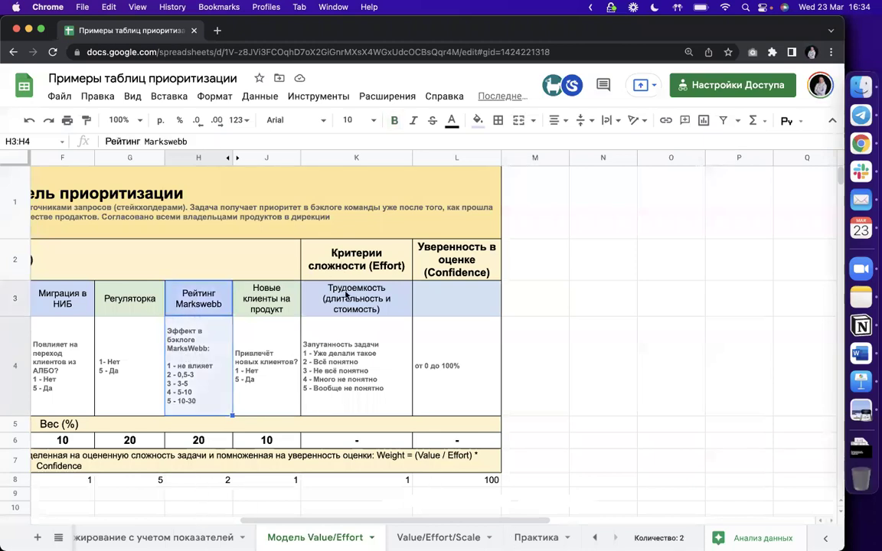